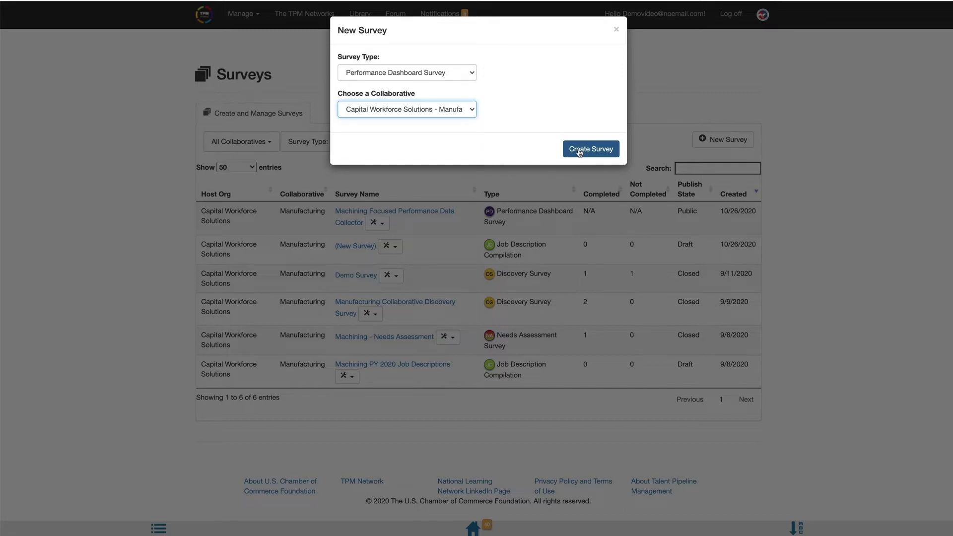
Step: Create a Performance Dashboard Survey for the Capital Workforce Solutions manufacturing collaborative
click(580, 151)
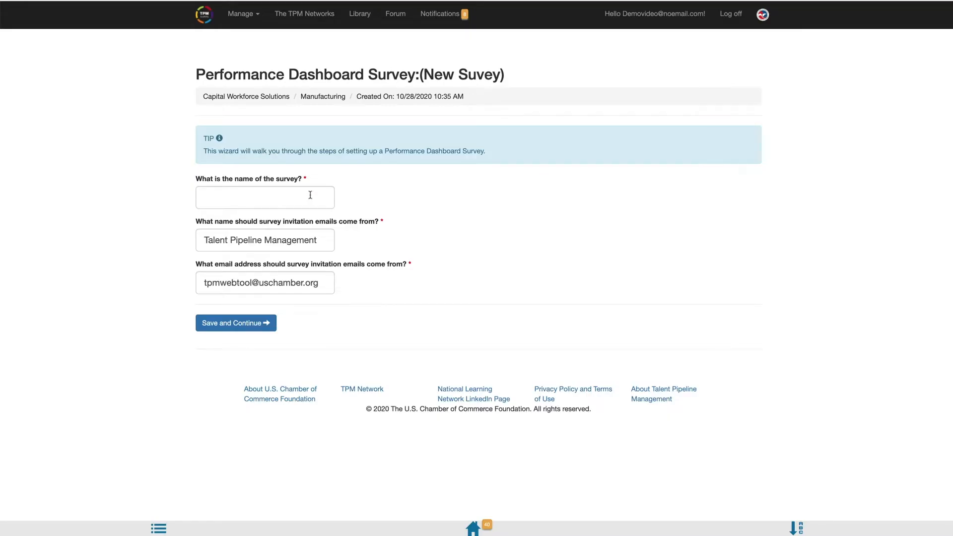
Step: Name the survey 'Demo Performance Survey' and enter the sender's full name and e-mail address
click(310, 194)
text(Demo Performance Survey)
key(Tab)
key(Tab)
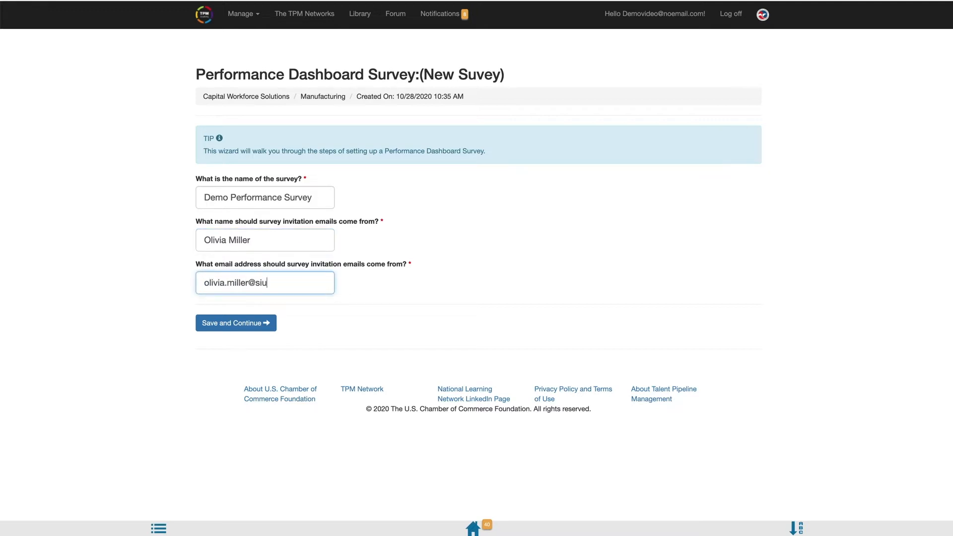
Step: Save the survey details and link the Demo Performance Dashboard to the survey
click(261, 323)
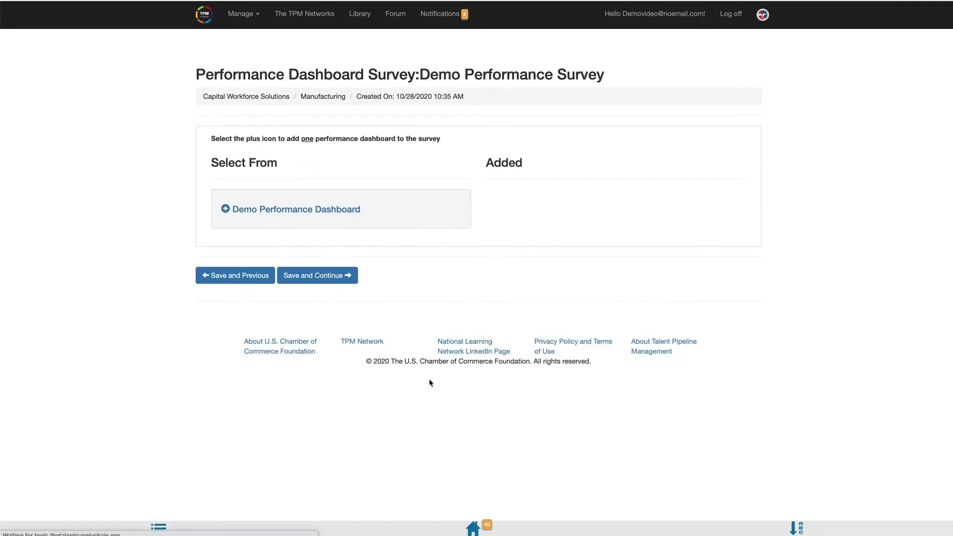
click(226, 210)
click(331, 272)
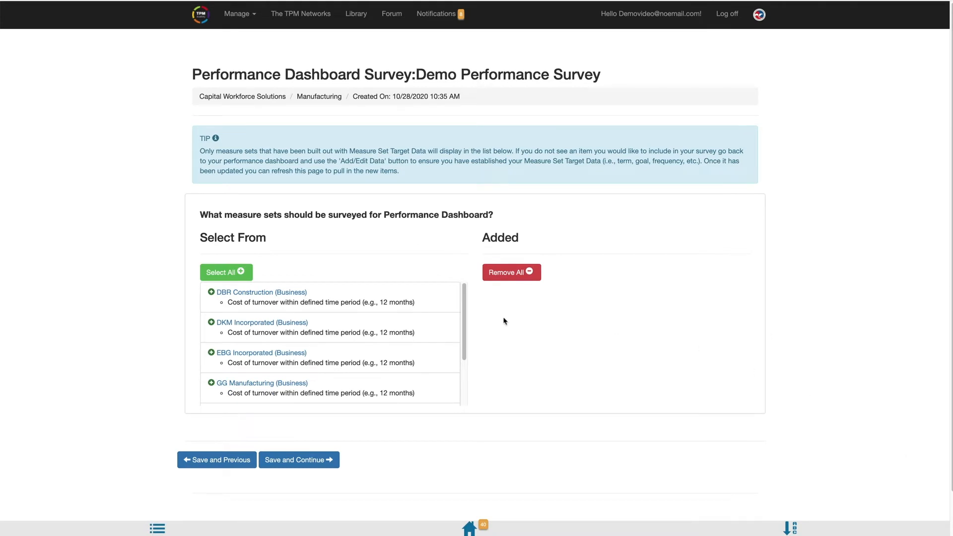
Step: Add the DBR Construction, DKM, EBG, GG Manufacturing, JM Industrial and Miller Manufacturing measure sets
click(212, 294)
click(212, 293)
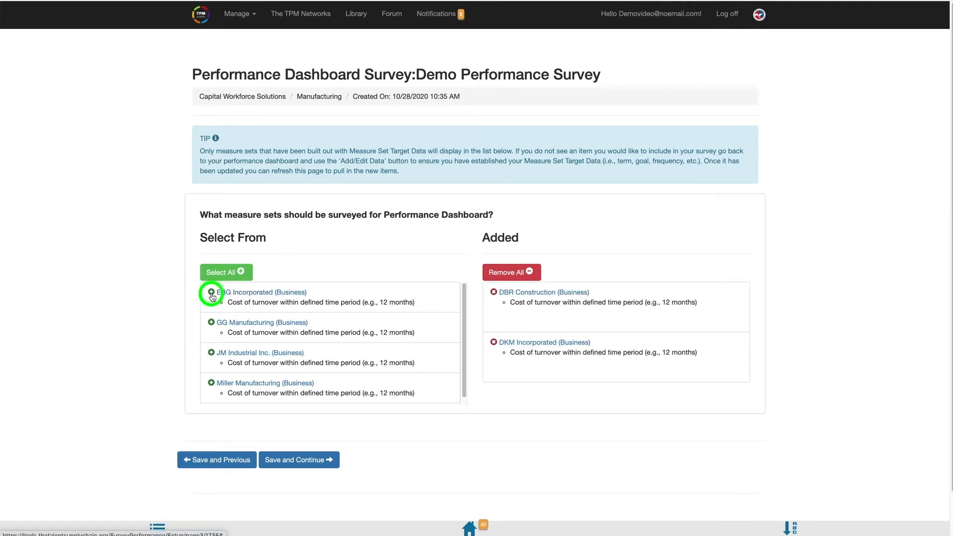
click(211, 293)
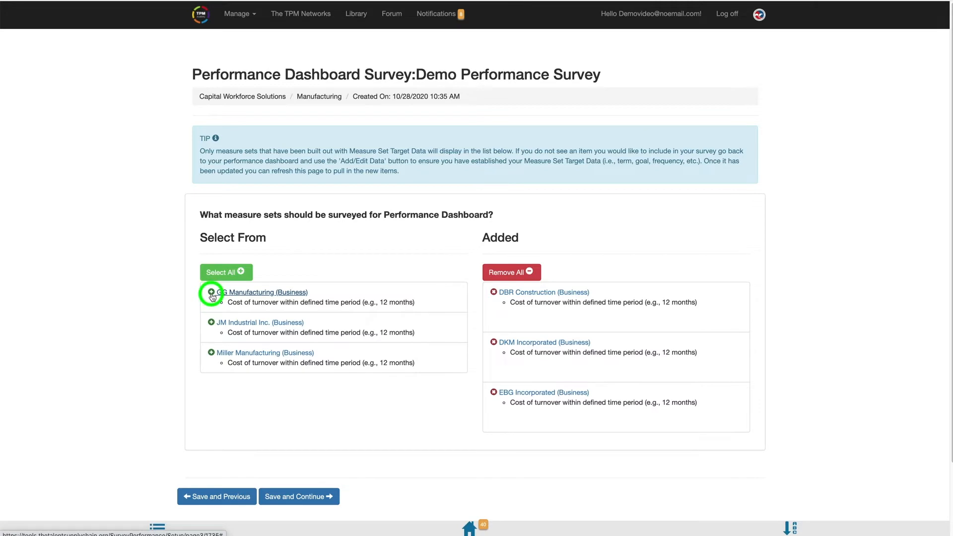
click(212, 292)
click(211, 293)
click(211, 293)
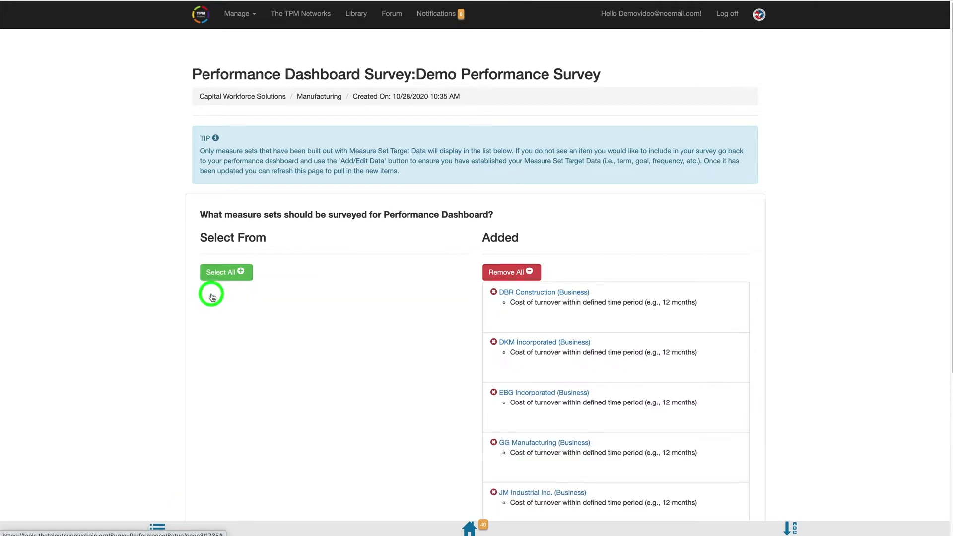
scroll(475, 285, down, 3)
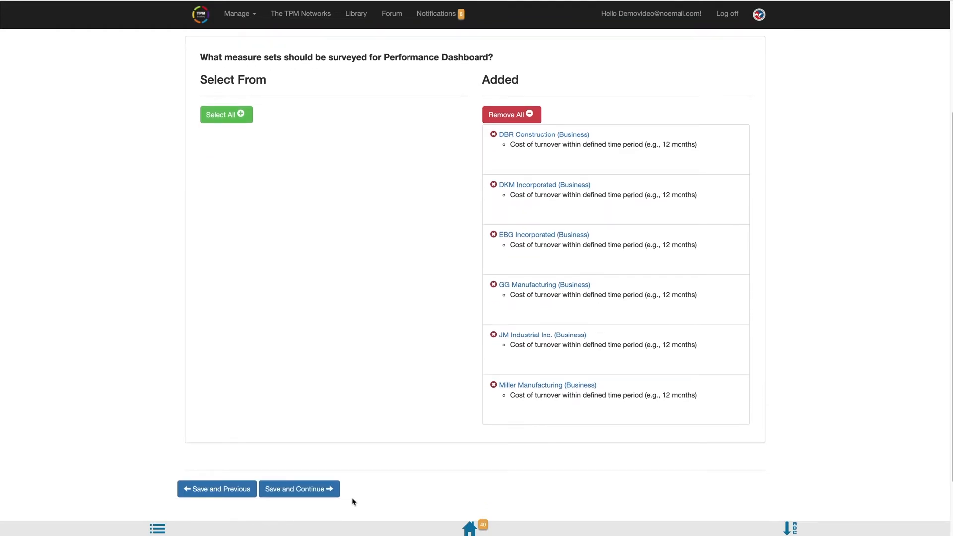
click(302, 494)
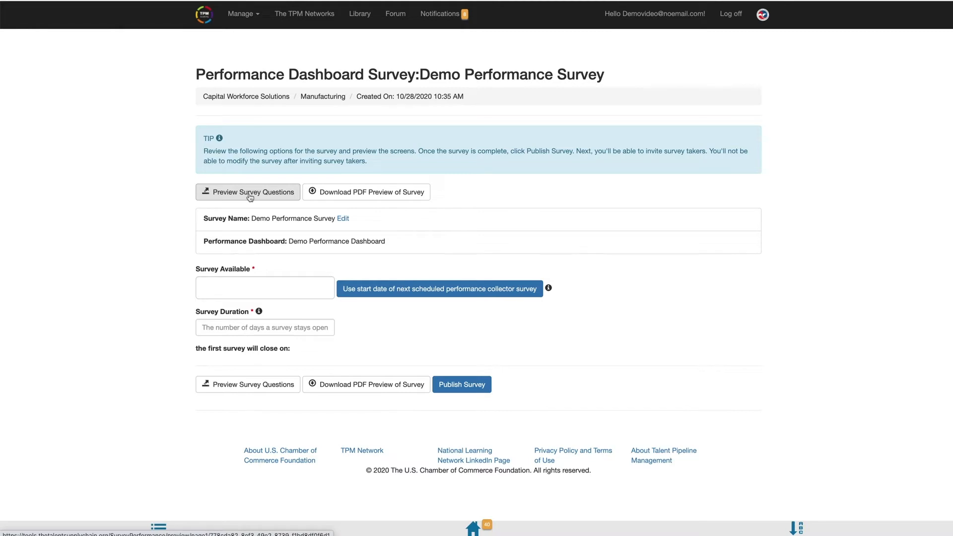
Step: Set the survey availability start date to 10/28/2020
click(281, 290)
click(254, 400)
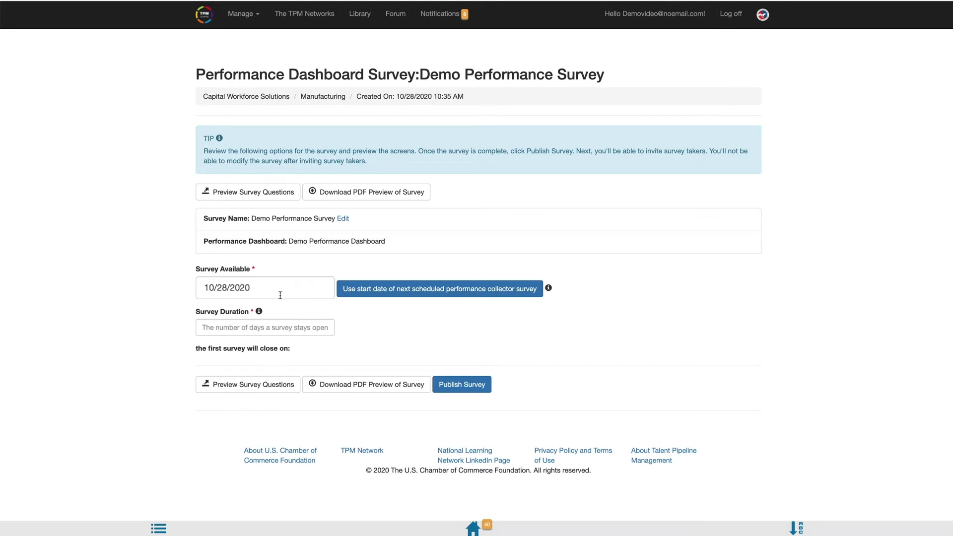
click(263, 289)
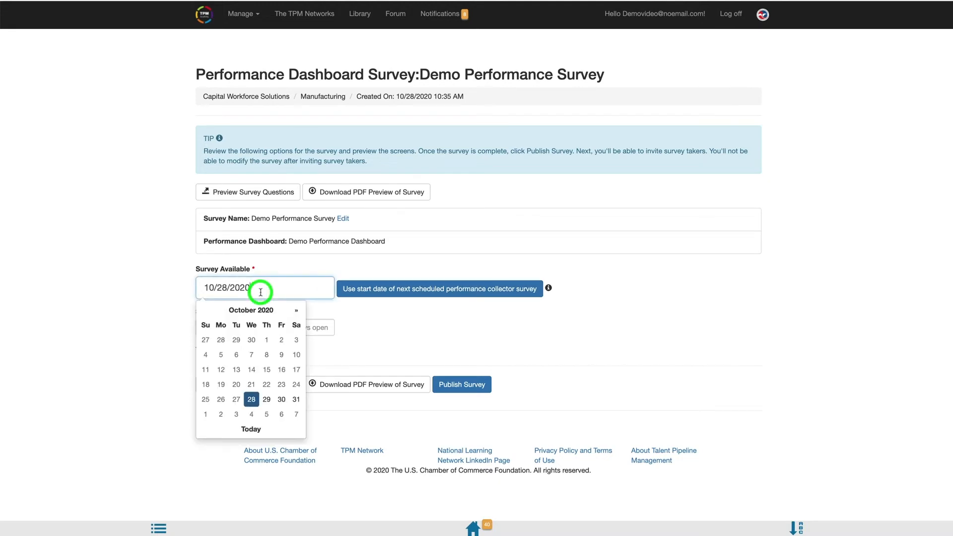
click(251, 400)
click(435, 336)
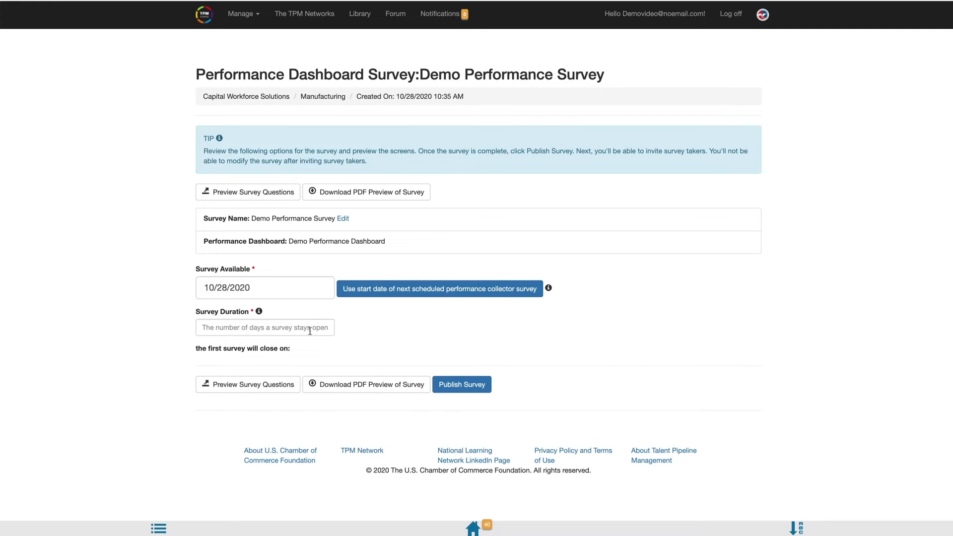
Step: Set a 7-day survey duration and publish the survey
click(311, 327)
text(7)
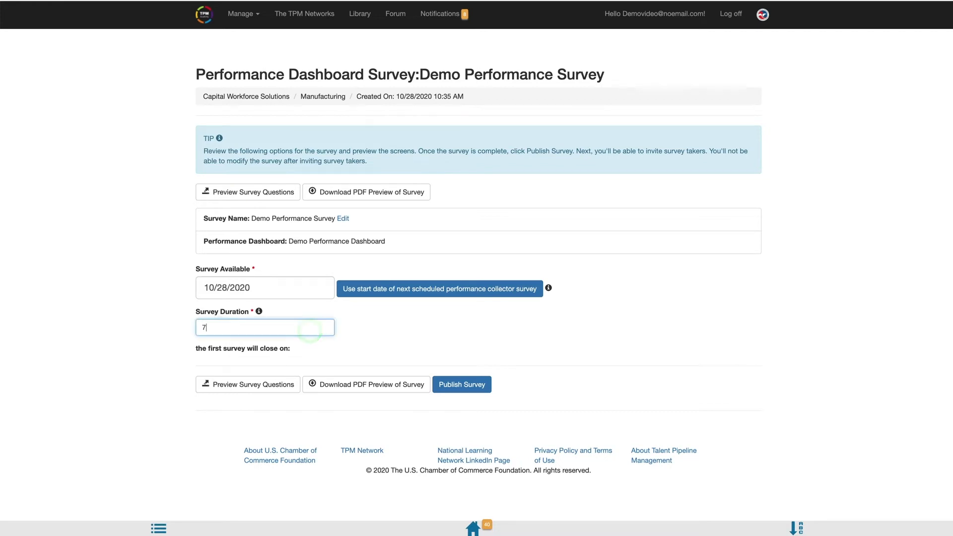
click(356, 335)
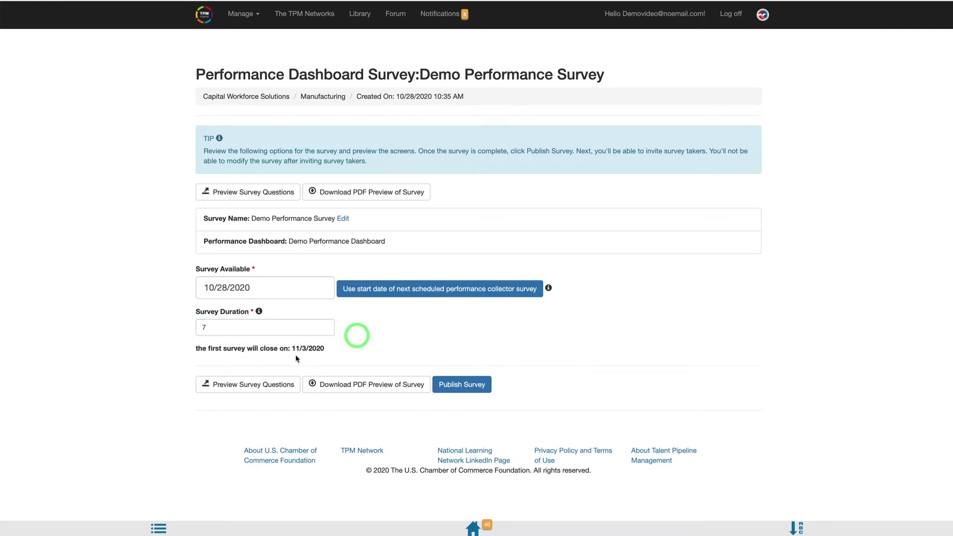
click(455, 388)
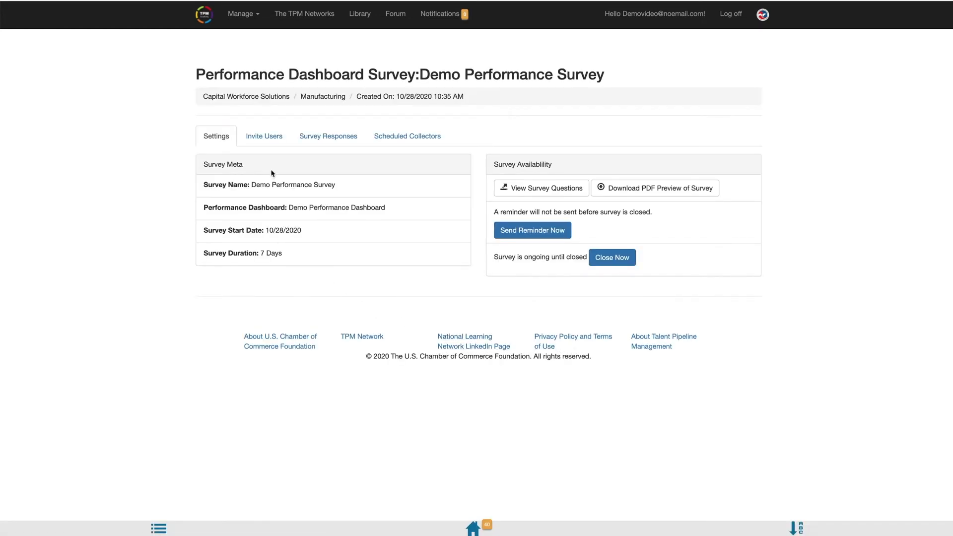
Step: On the invite users page, tick one DBR Construction user and one DKM Incorporated user
click(276, 141)
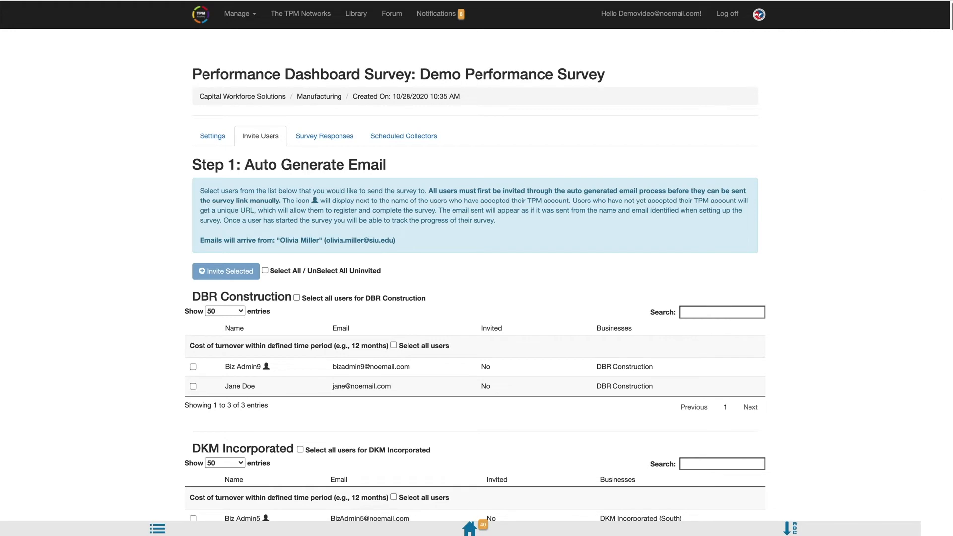
scroll(948, 192, down, 3)
scroll(476, 278, down, 1)
scroll(475, 278, up, 1)
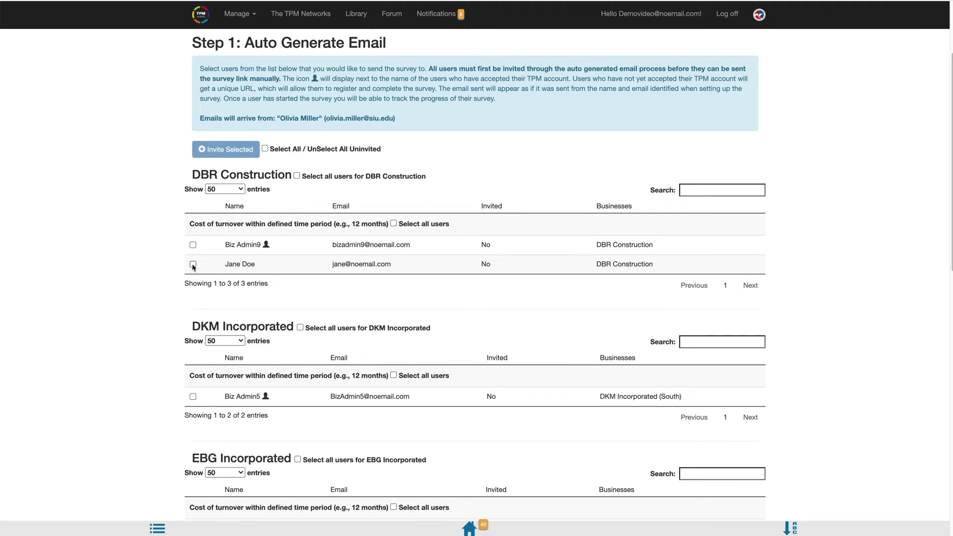
click(193, 245)
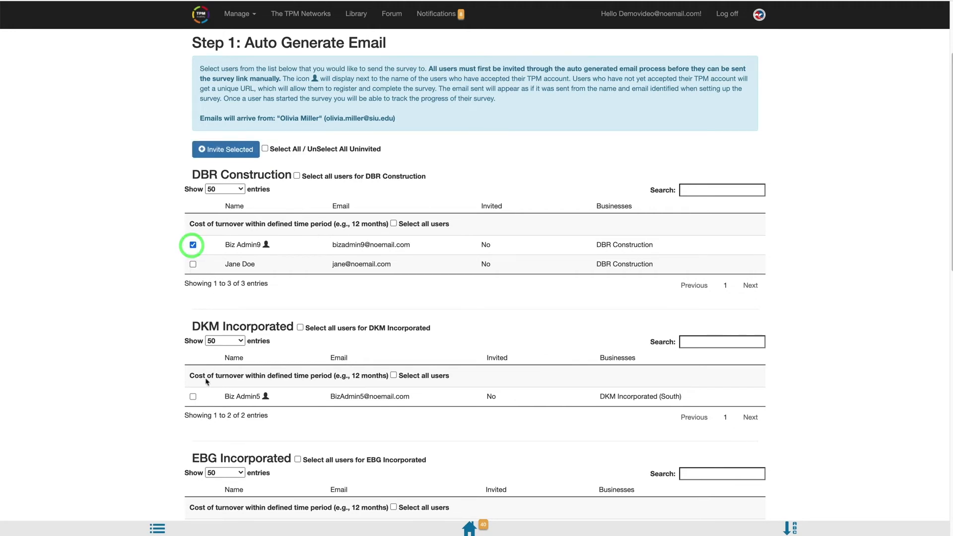
click(193, 397)
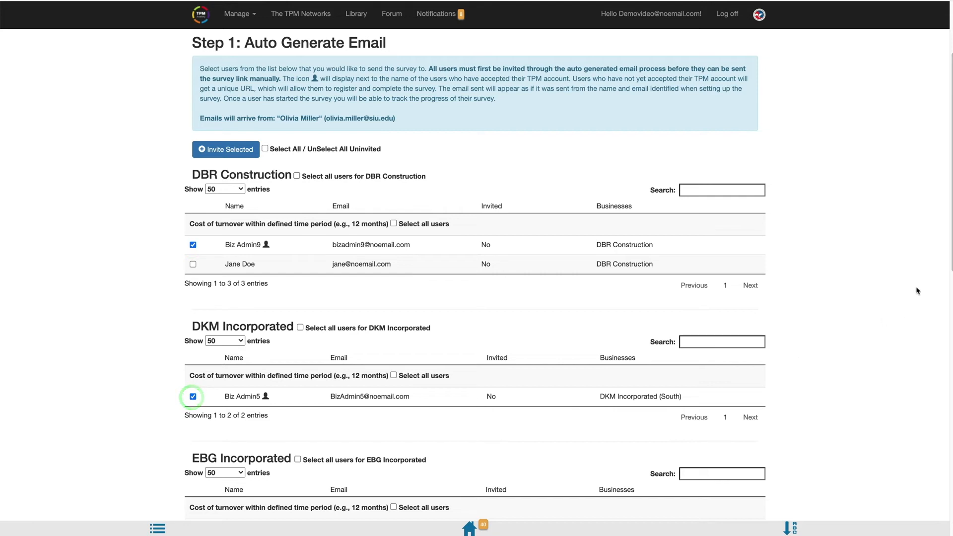
Step: Tick one user each from EBG Incorporated, GG Manufacturing, JM Industrial Inc. and Miller Manufacturing
scroll(948, 262, down, 5)
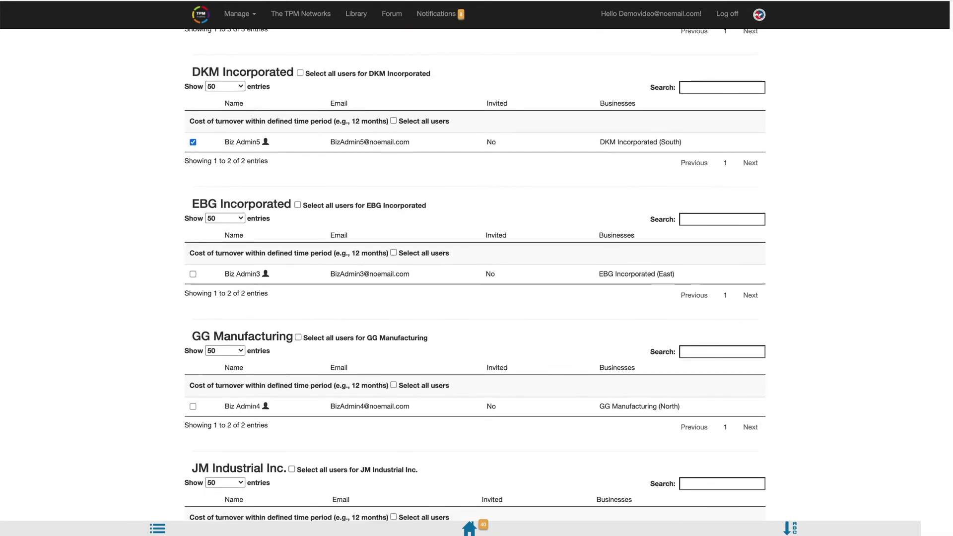
click(193, 273)
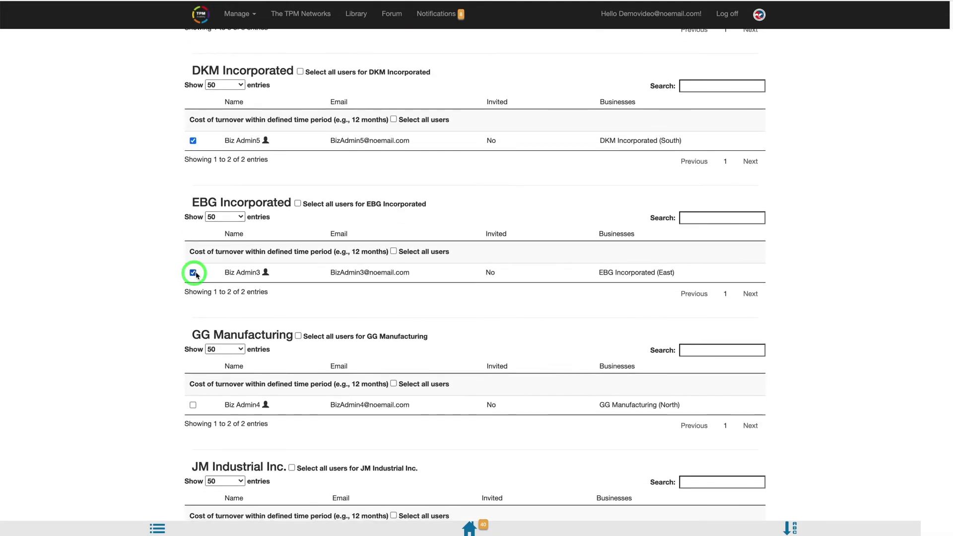
click(193, 405)
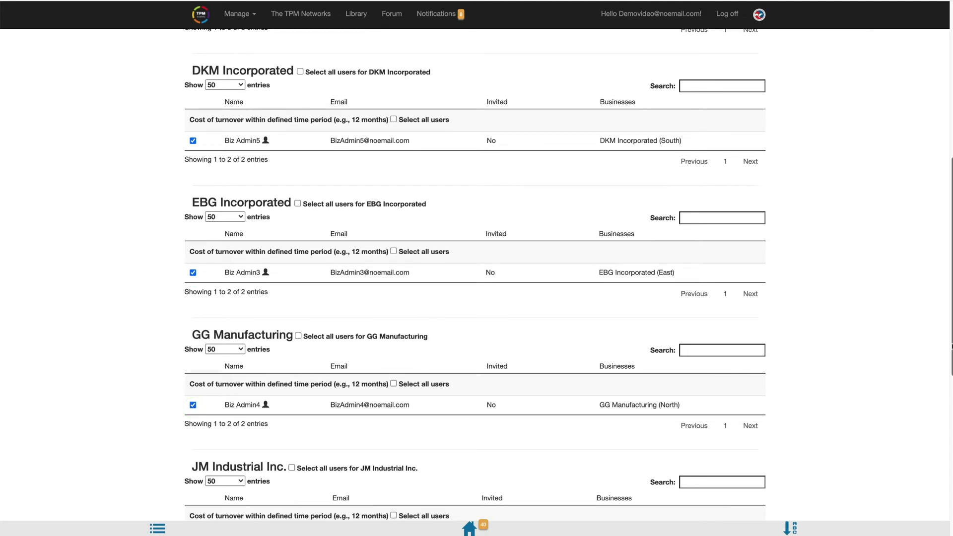
scroll(947, 344, down, 1)
scroll(476, 275, down, 8)
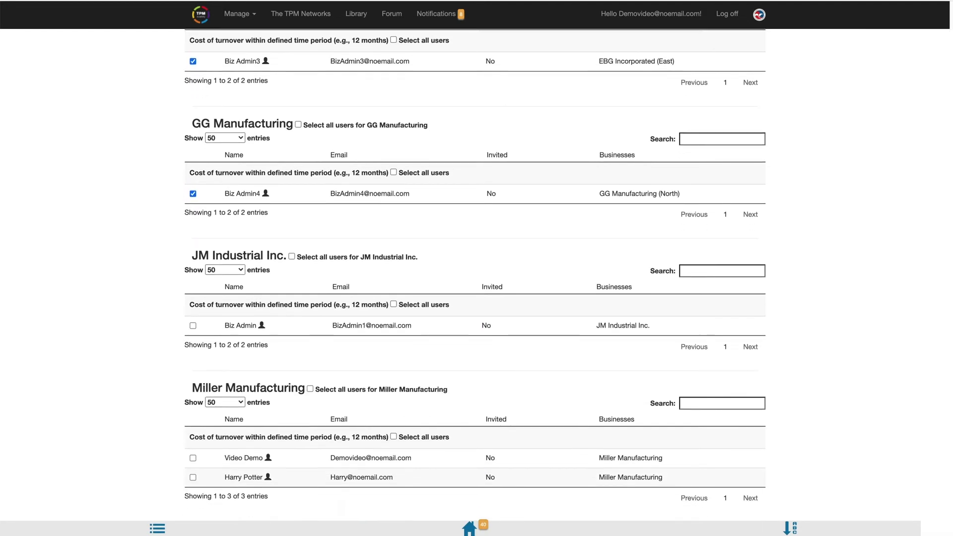
click(193, 230)
click(193, 363)
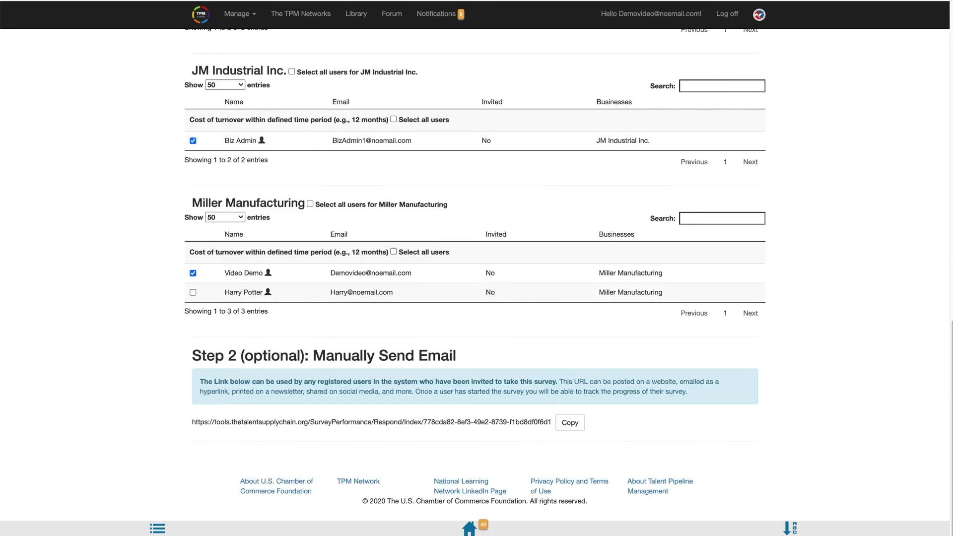
Step: Invite the six selected users, then copy the survey URL shown under Step 2
scroll(854, 425, up, 15)
click(243, 271)
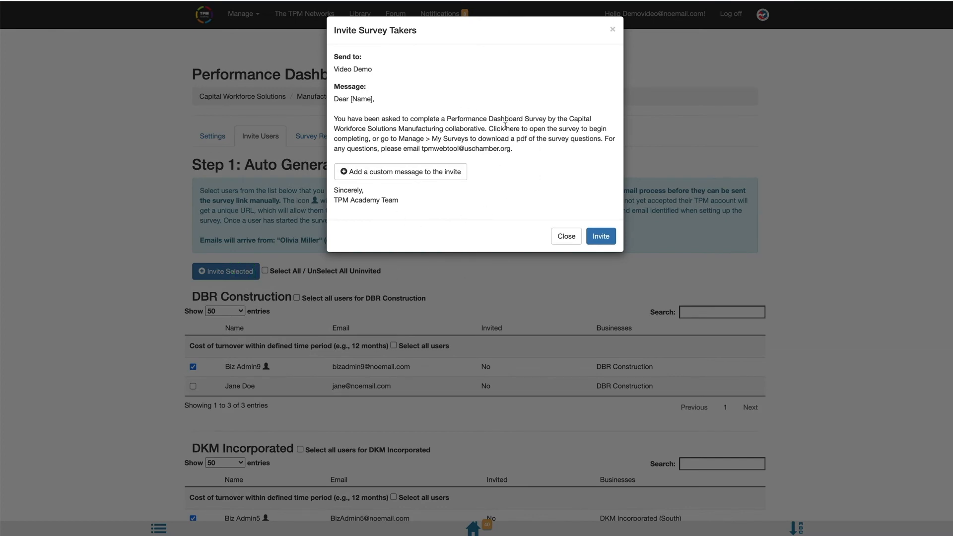
click(604, 239)
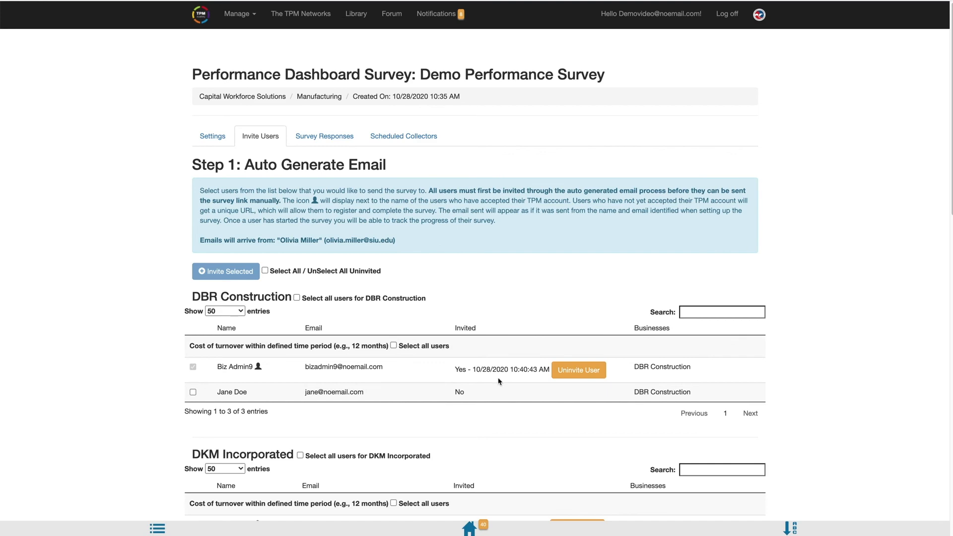
scroll(499, 381, down, 15)
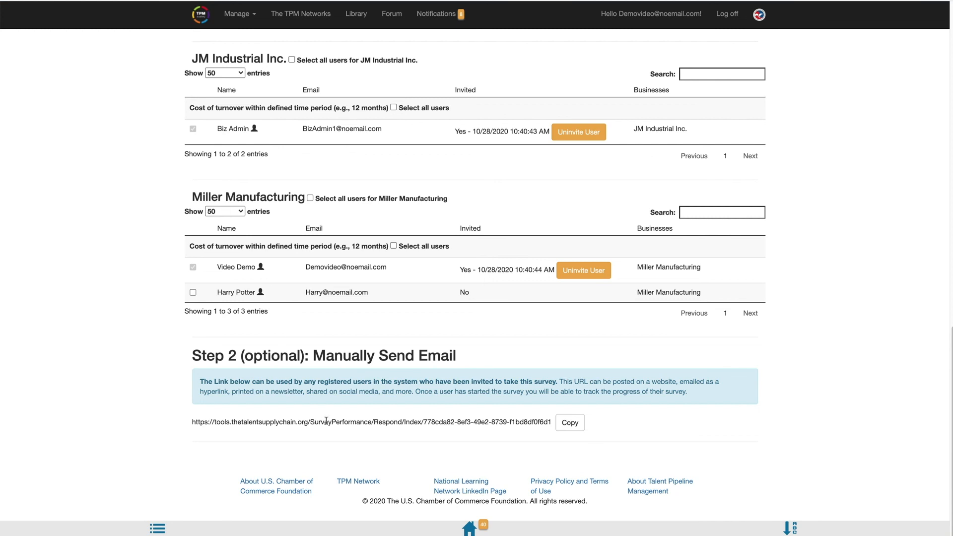
click(573, 430)
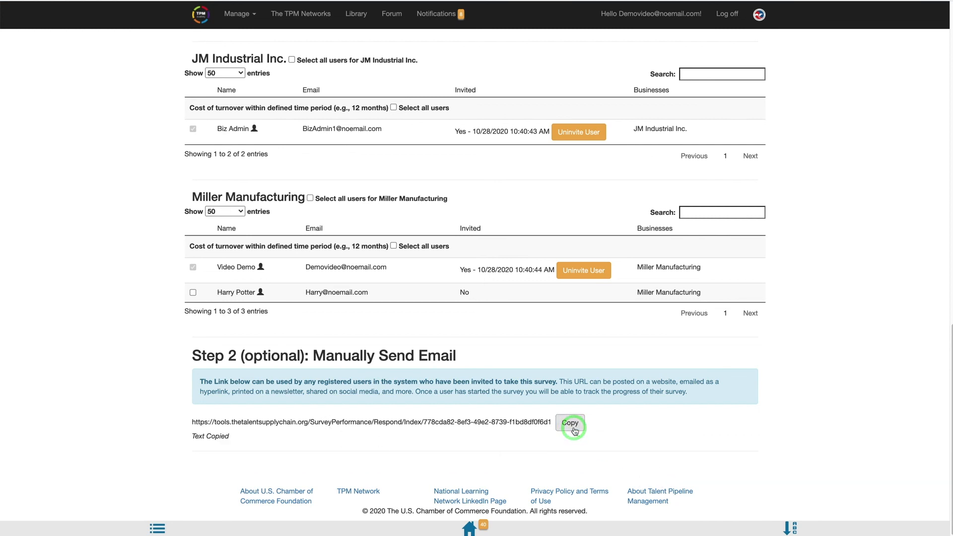